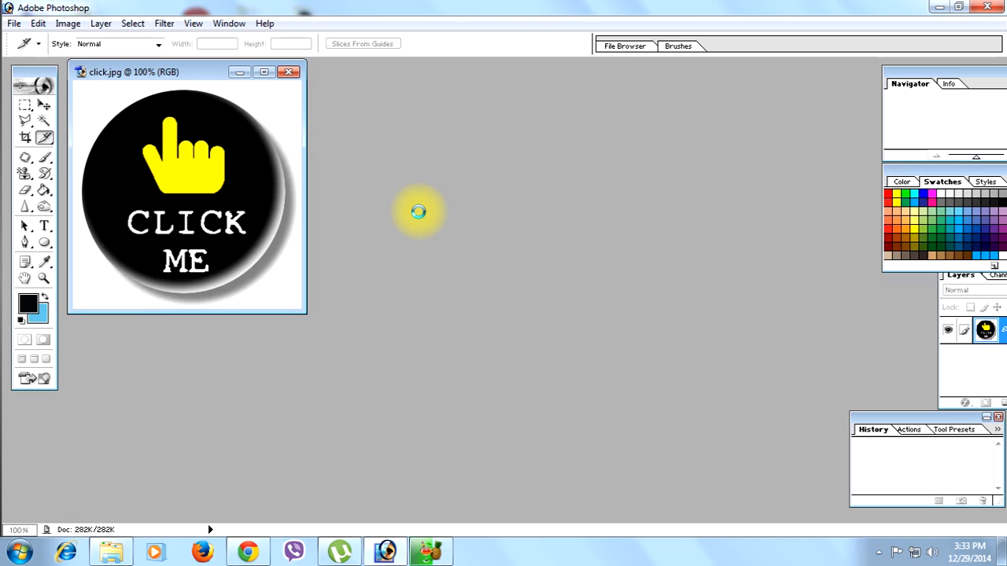
# Maximize the click.jpg document and draw a slice with the Slice Tool covering the whole 310 by 310 pixel image
pyautogui.click(264, 72)
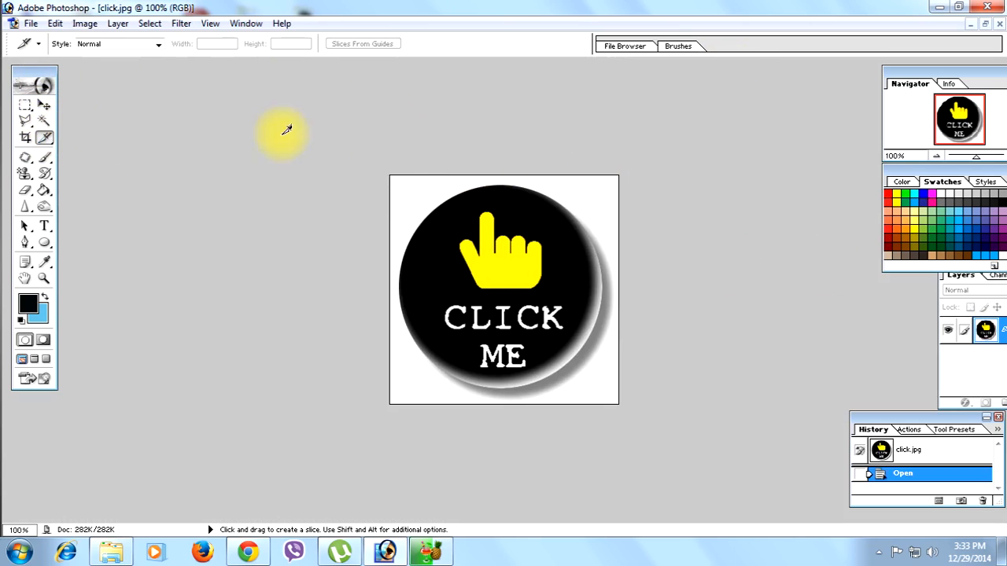
pyautogui.click(43, 138)
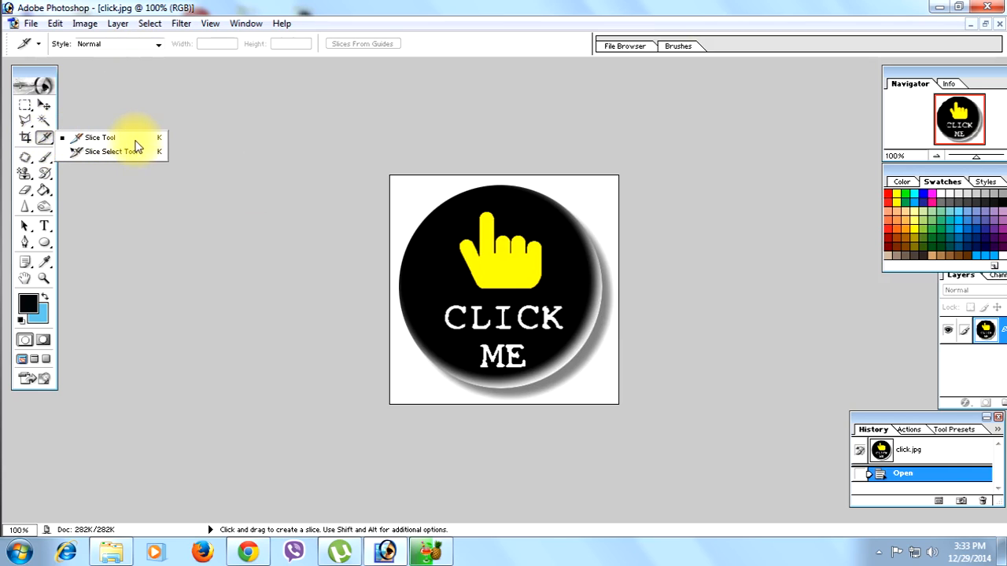
pyautogui.click(87, 139)
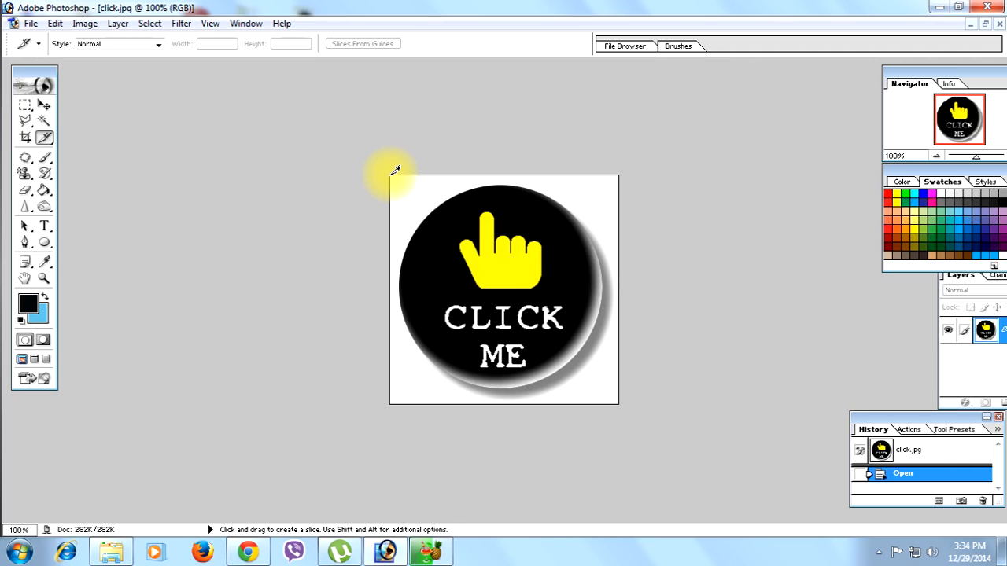
pyautogui.moveTo(396, 169); pyautogui.dragTo(622, 397)
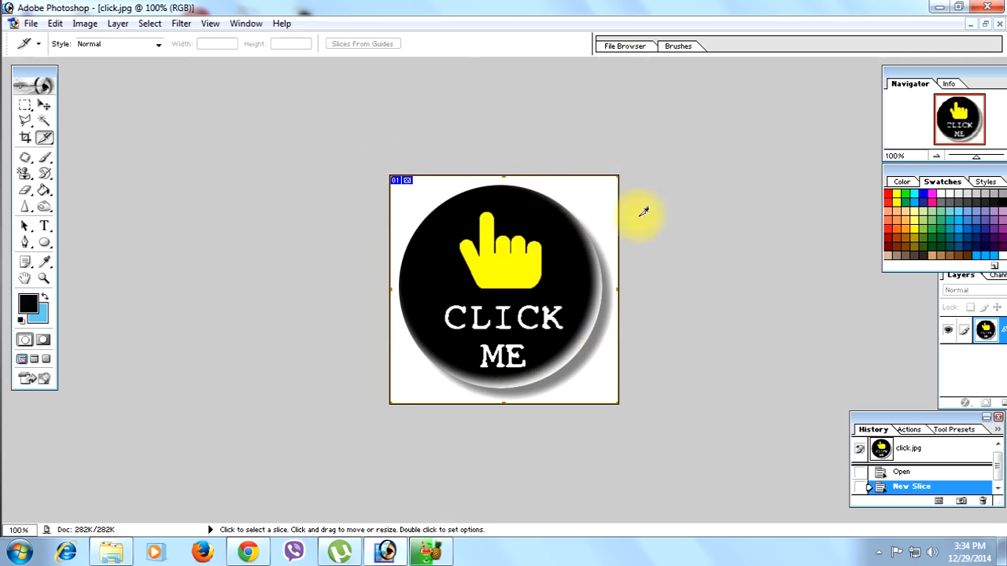
# Edit the slice options of the new slice and name it "Hyperlink image logo"
pyautogui.rightClick(491, 252)
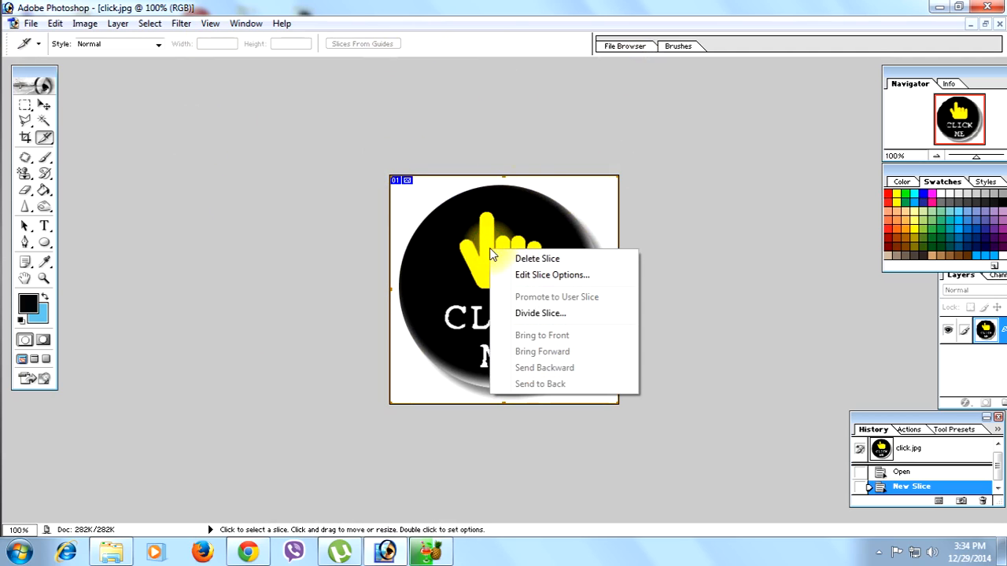
pyautogui.click(571, 277)
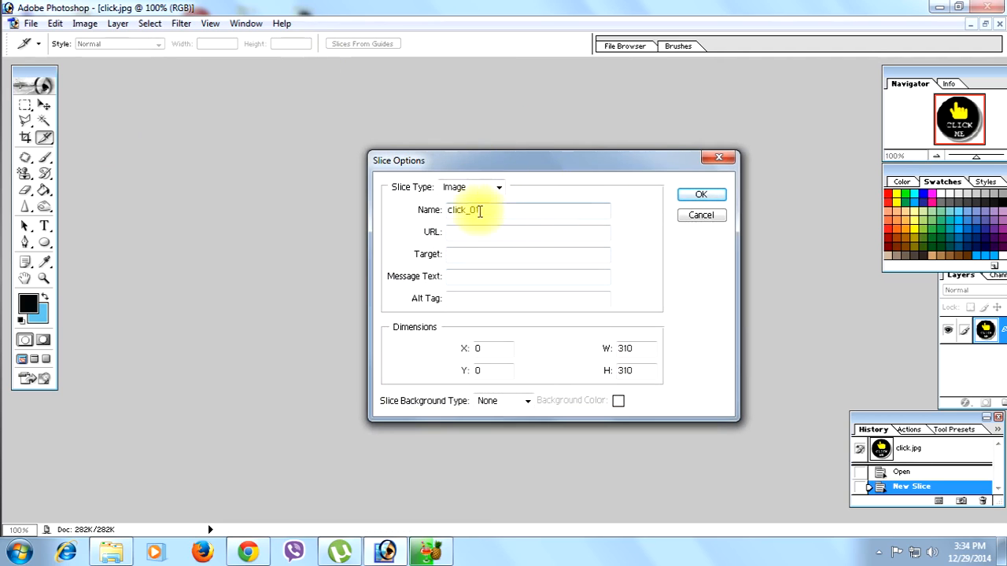
pyautogui.doubleClick(472, 210)
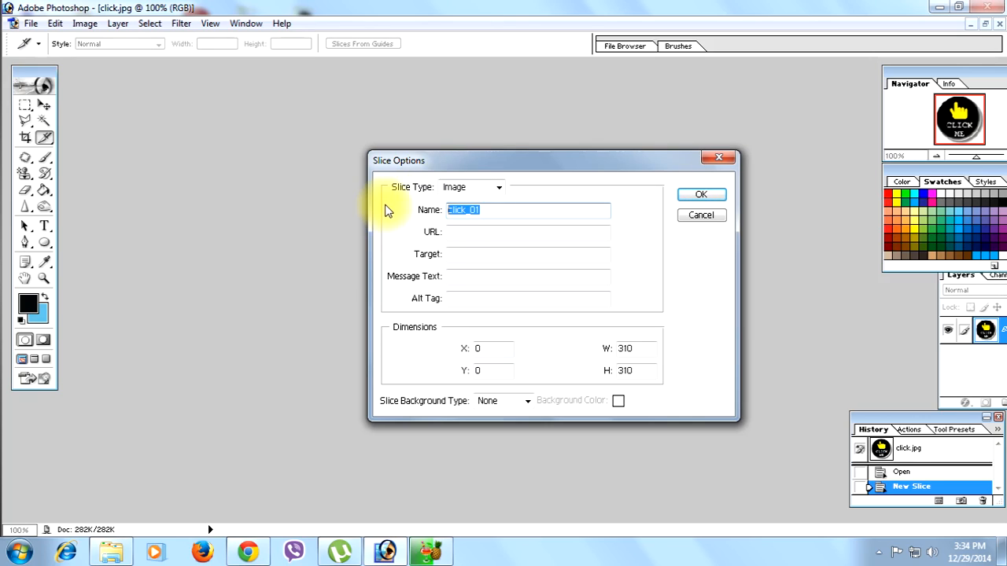
pyautogui.moveTo(484, 165); pyautogui.dragTo(447, 168)
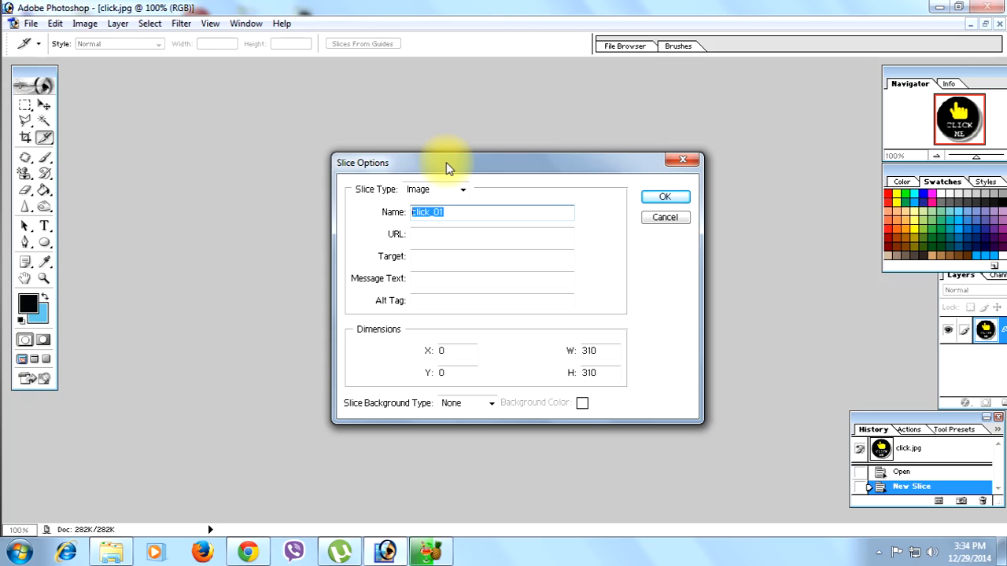
pyautogui.write('Hyperlink i')
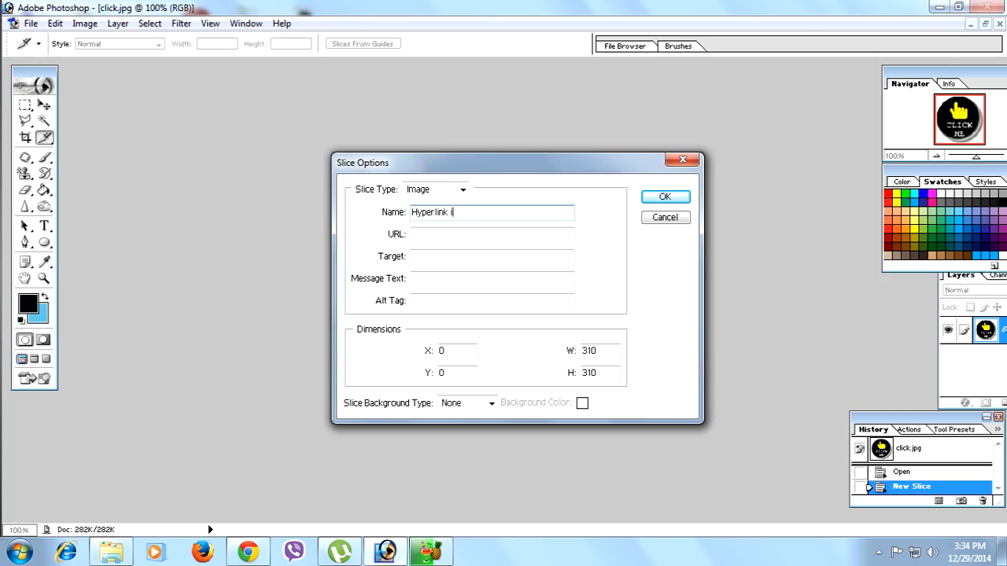
pyautogui.write('mage logo')
pyautogui.click(460, 235)
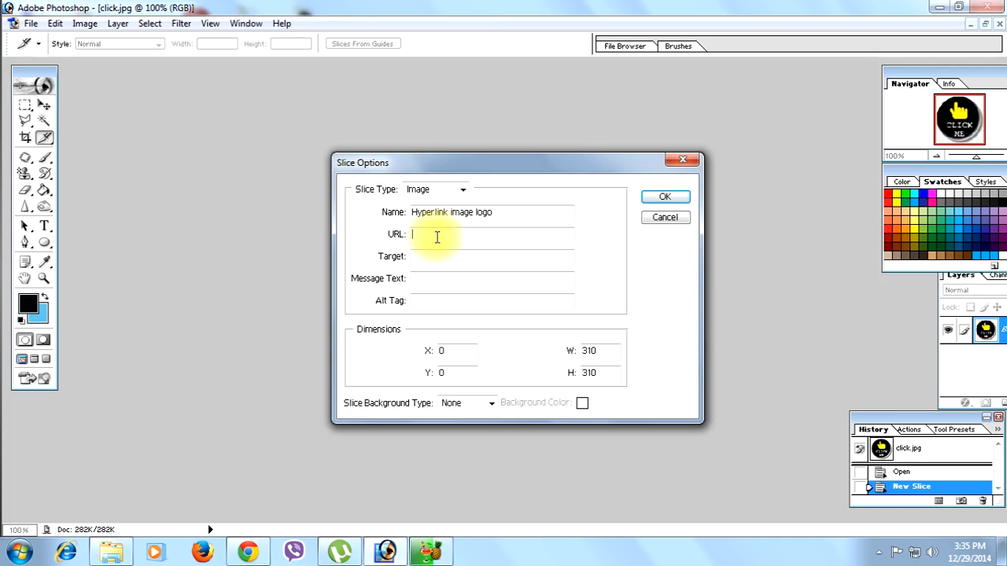
pyautogui.click(436, 238)
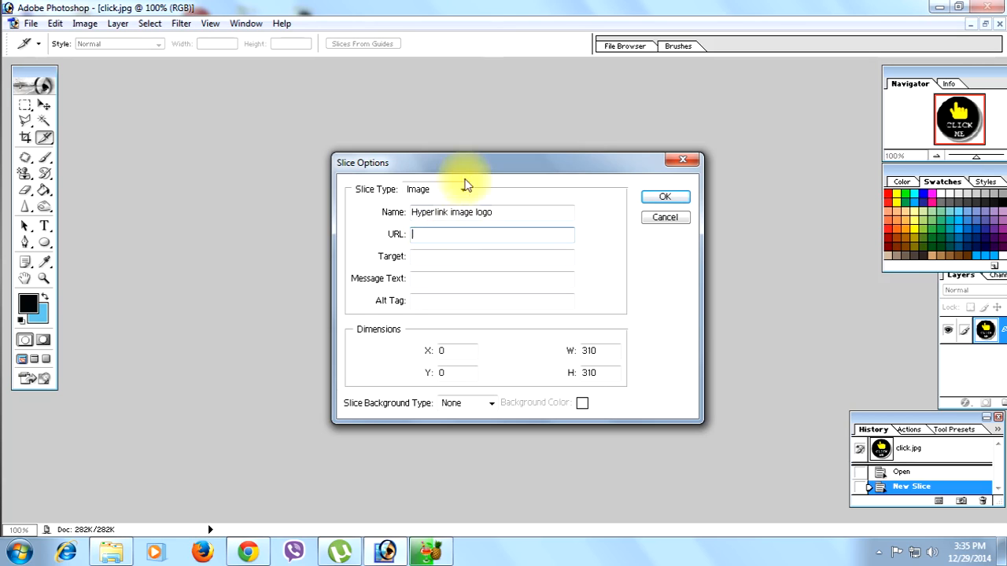
pyautogui.moveTo(445, 158)
pyautogui.mouseDown()
pyautogui.moveTo(461, 279)
pyautogui.moveTo(440, 171)
pyautogui.mouseUp()
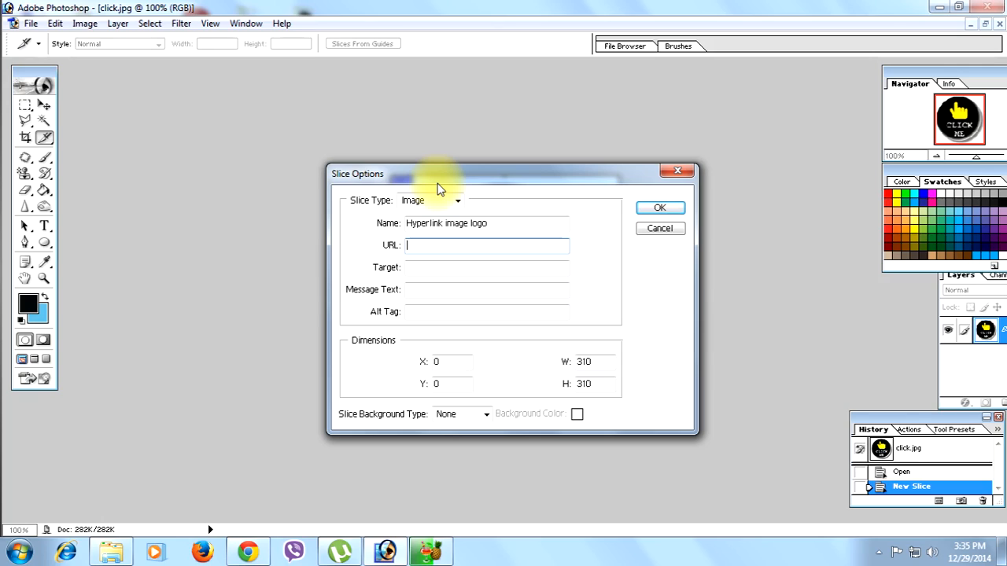
pyautogui.write('w')
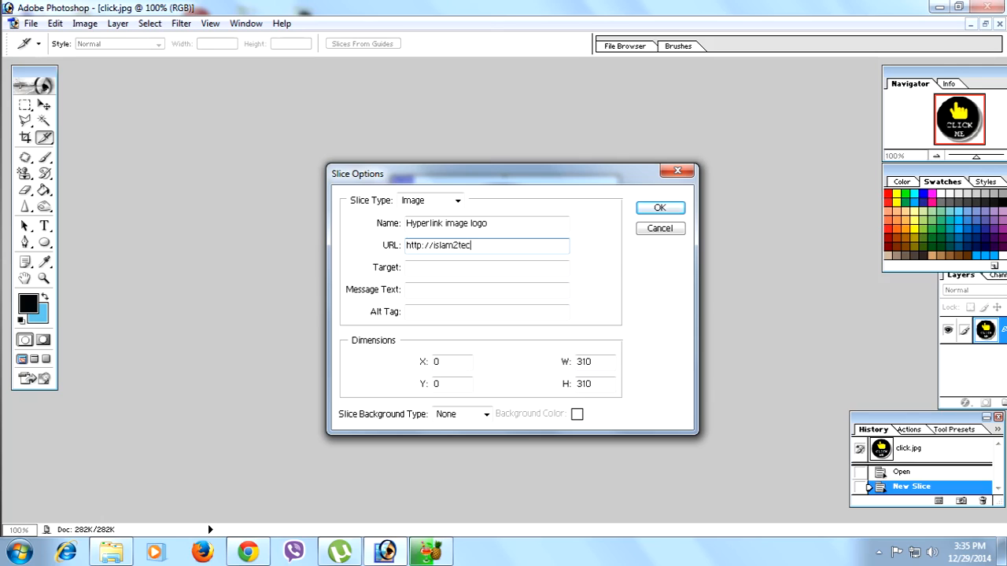
pyautogui.write('wordprss.com')
pyautogui.click(503, 246)
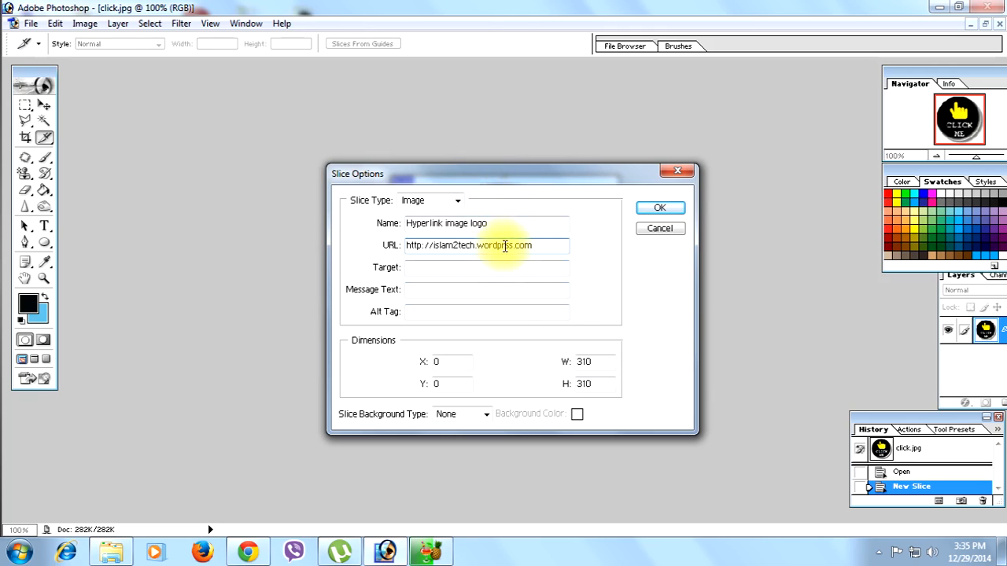
pyautogui.click(512, 294)
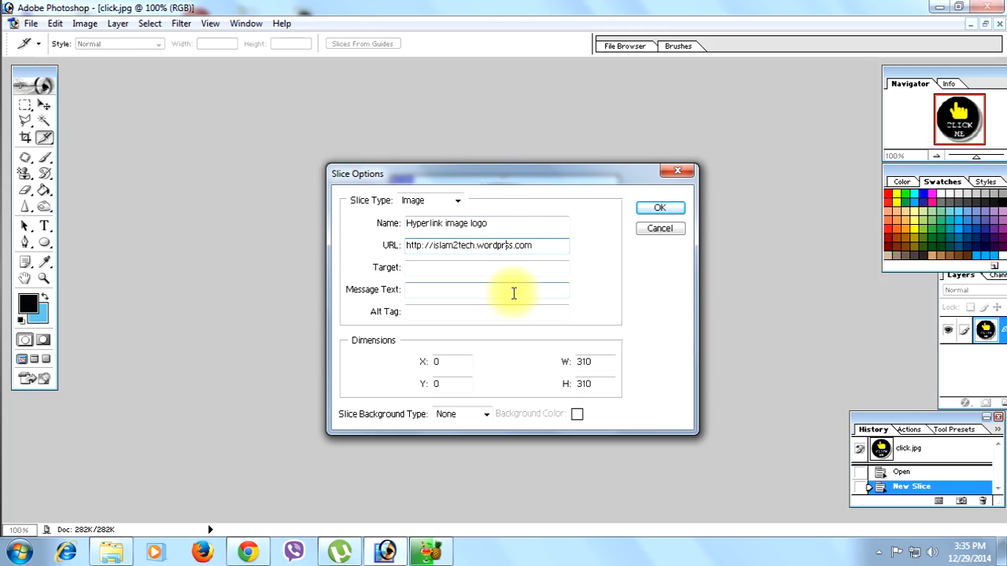
pyautogui.click(506, 245)
pyautogui.write('e')
pyautogui.doubleClick(487, 248)
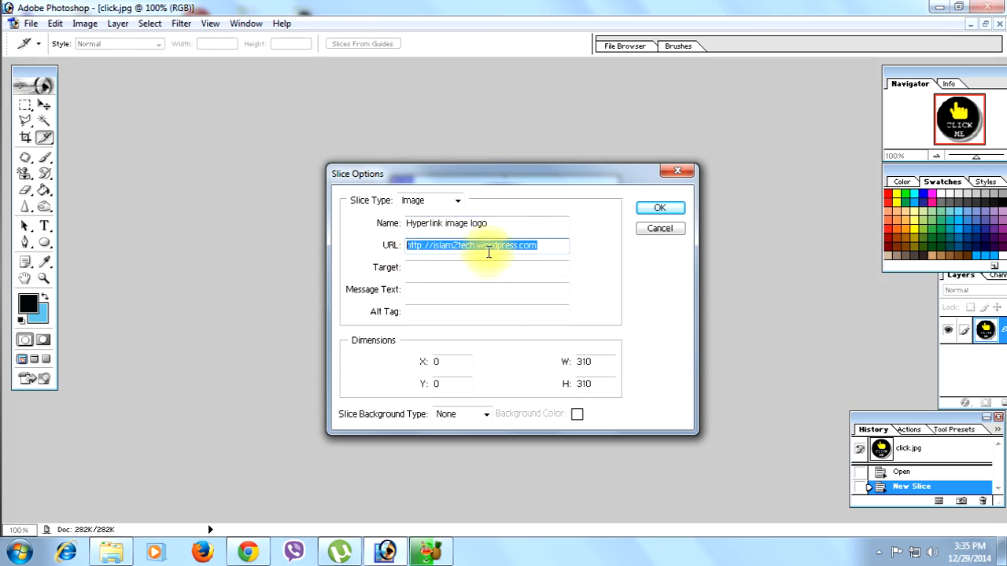
pyautogui.click(547, 246)
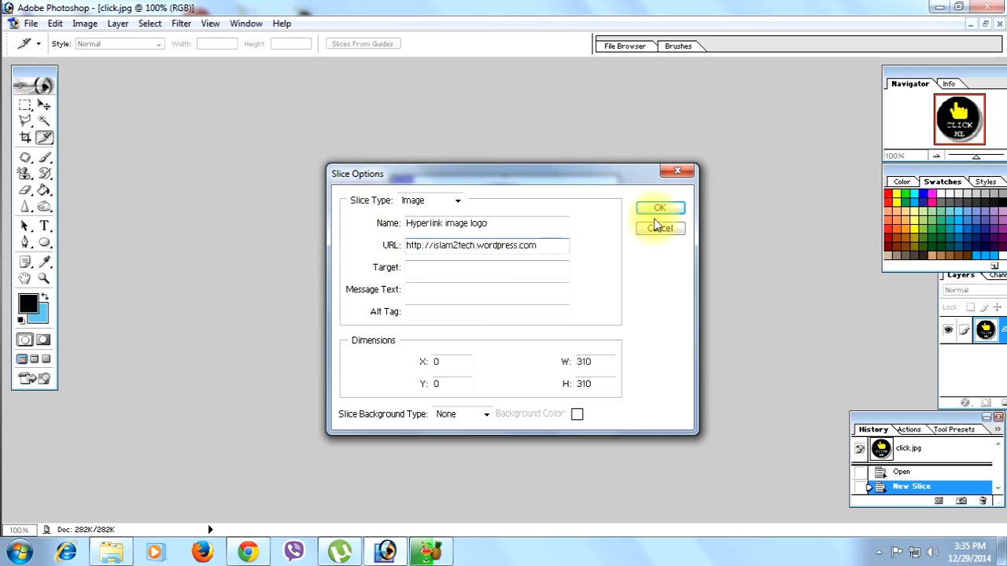
pyautogui.click(657, 209)
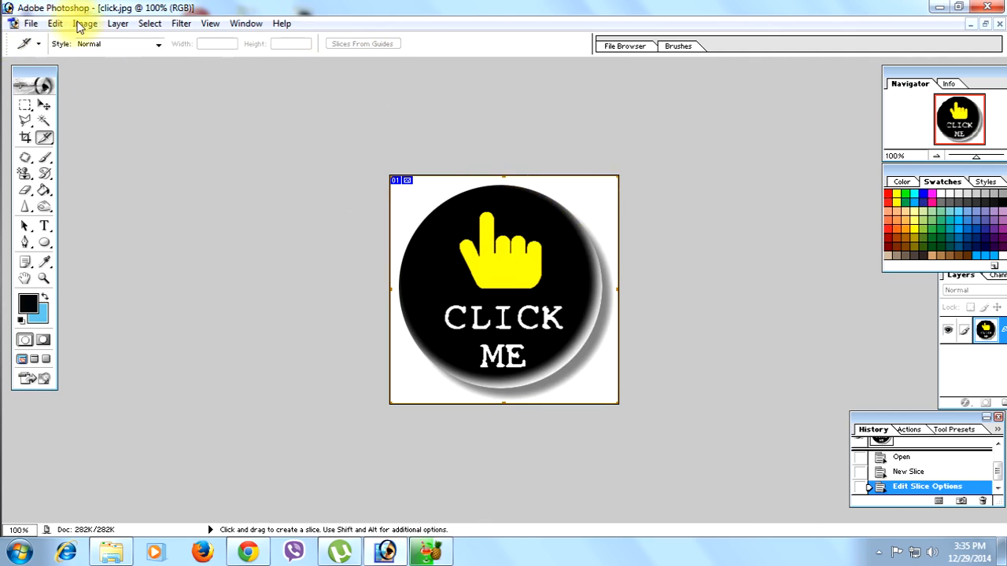
# Start a Save for Web export of the sliced image with the GIF settings and proceed to saving the output
pyautogui.click(28, 24)
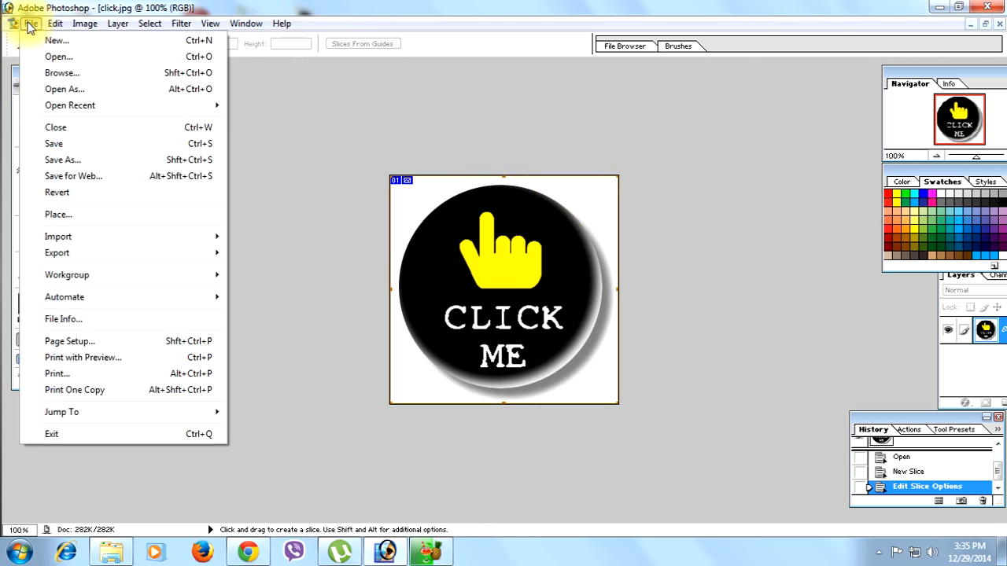
pyautogui.click(32, 25)
pyautogui.click(31, 26)
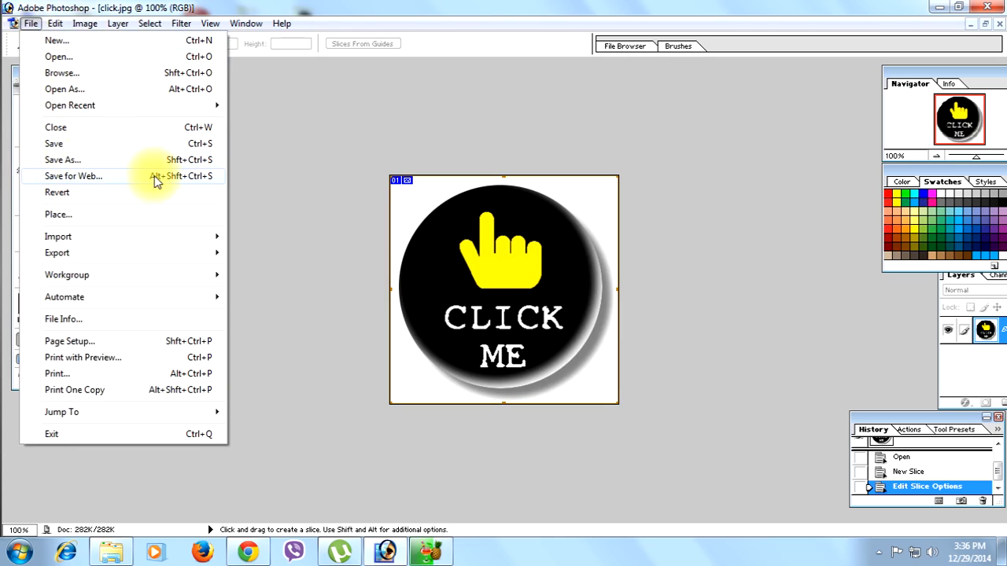
pyautogui.click(125, 181)
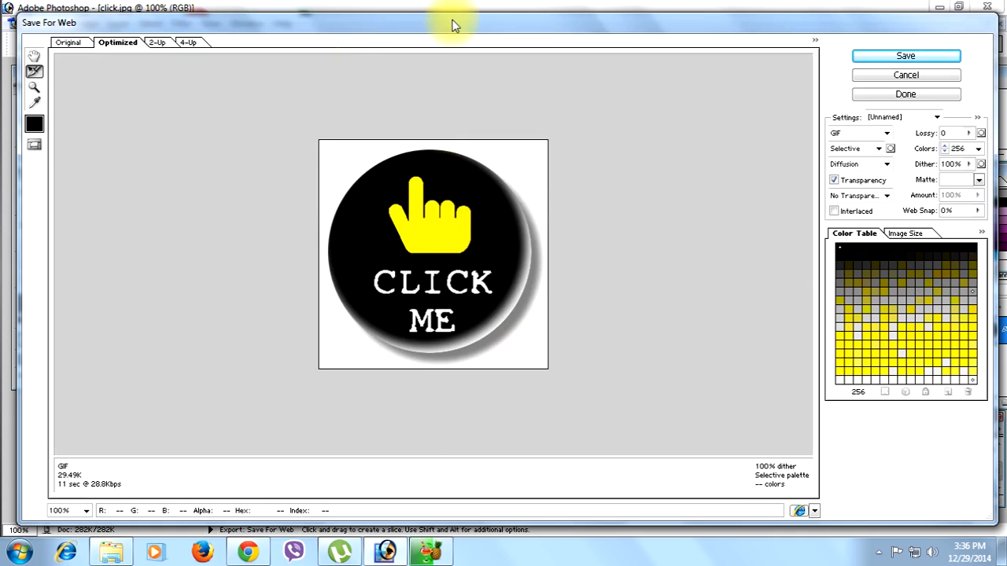
pyautogui.moveTo(452, 26)
pyautogui.mouseDown()
pyautogui.moveTo(418, 16)
pyautogui.moveTo(460, 18)
pyautogui.moveTo(443, 23)
pyautogui.mouseUp()
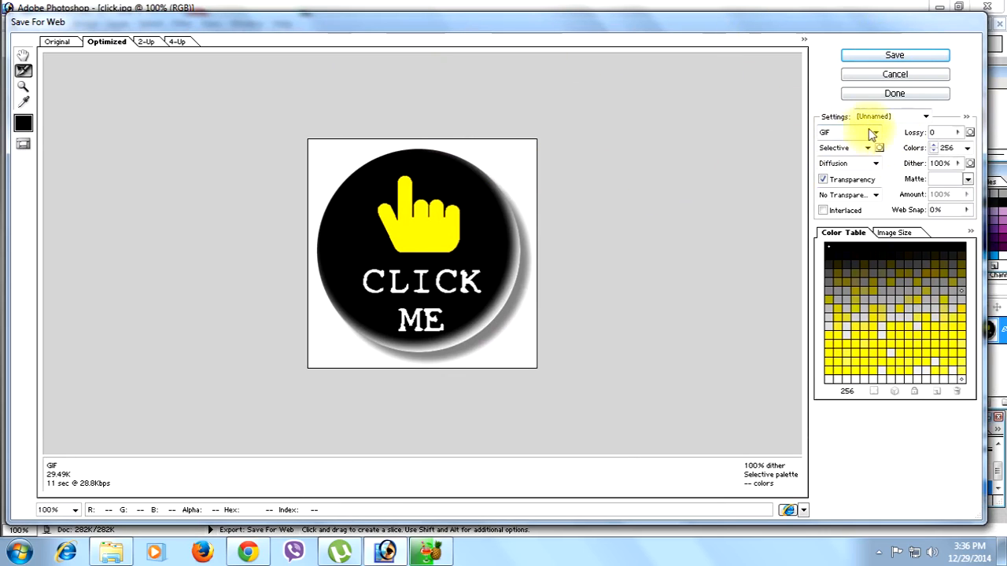
pyautogui.click(897, 57)
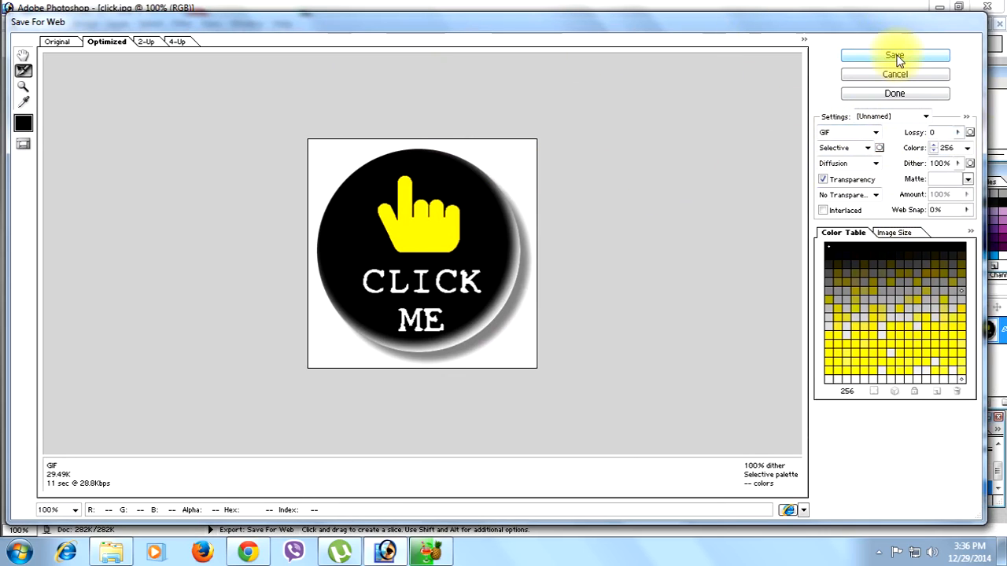
pyautogui.click(896, 56)
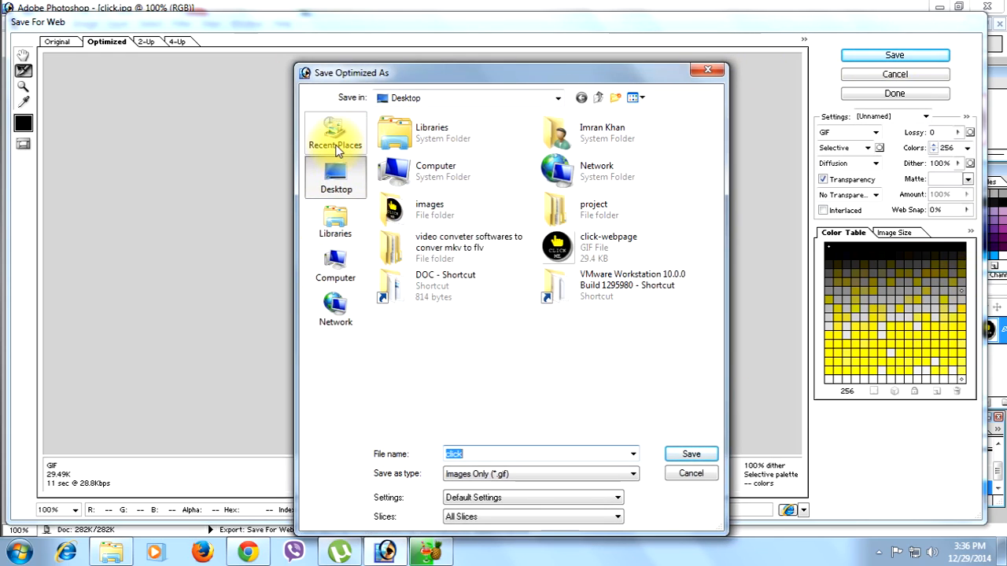
# Save the optimized output to the Desktop as "Hyperlink image logo" with the file type HTML and Images (*.html)
pyautogui.moveTo(424, 74); pyautogui.dragTo(436, 67)
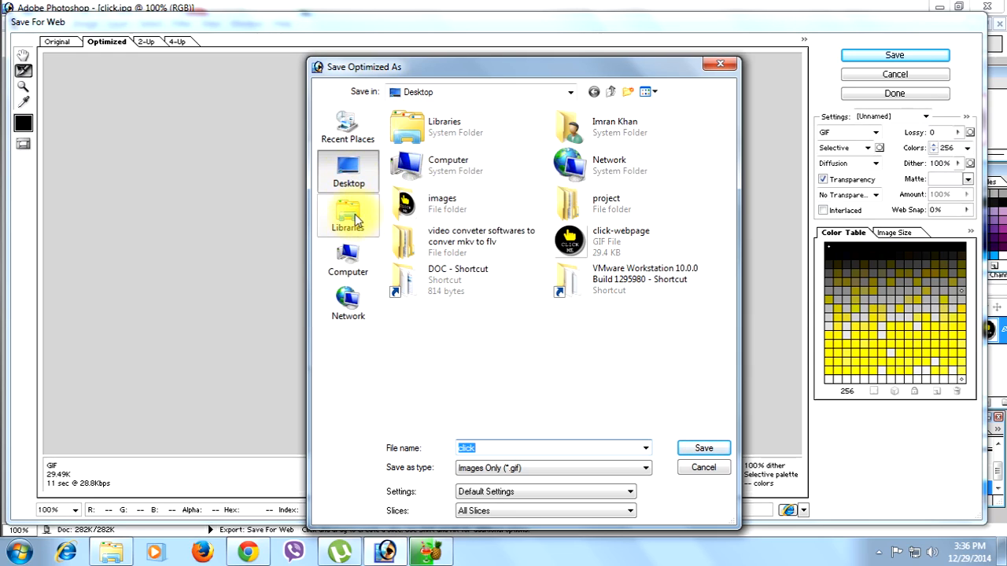
pyautogui.click(338, 169)
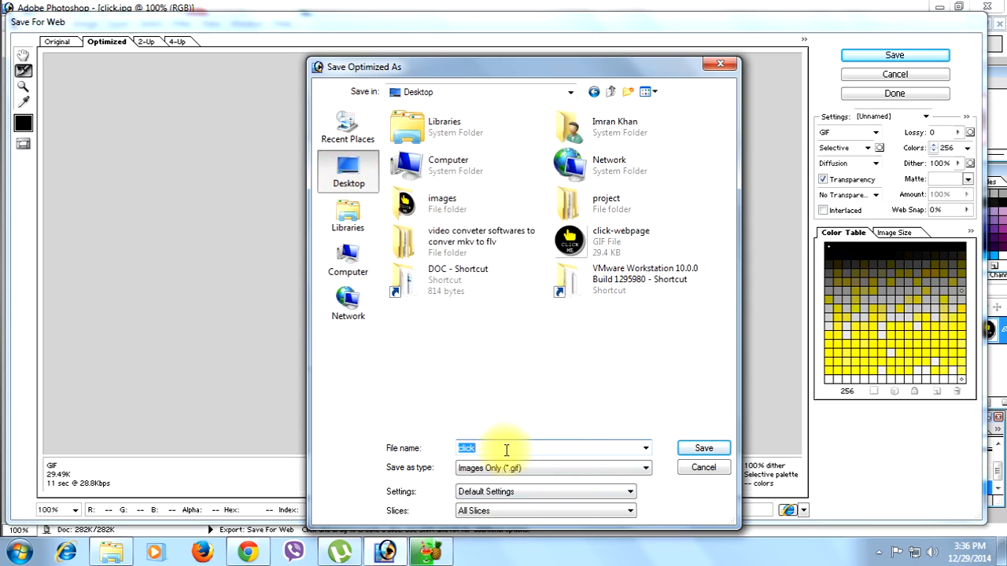
pyautogui.press('BackSpace')
pyautogui.write('H')
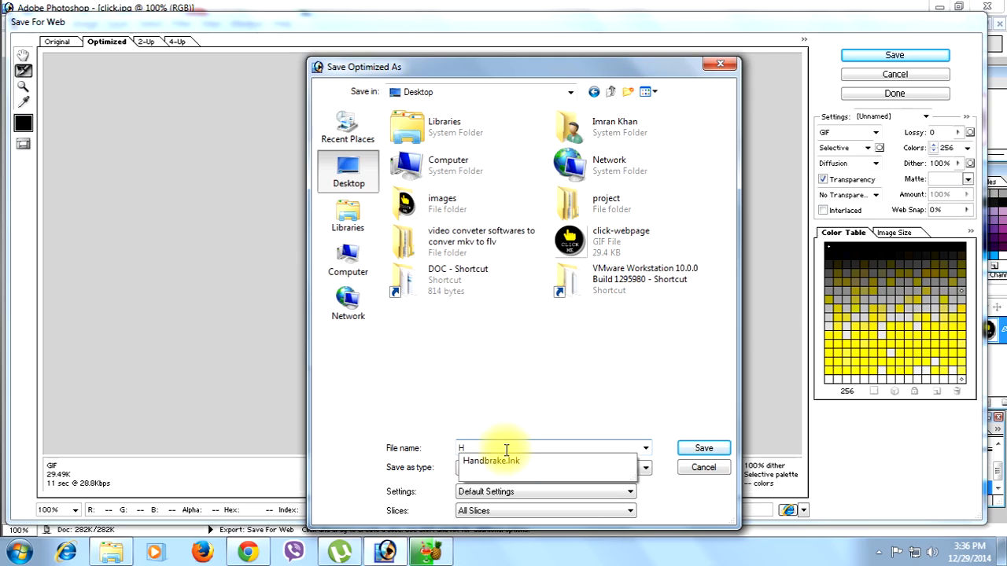
pyautogui.write('yperlink image logo')
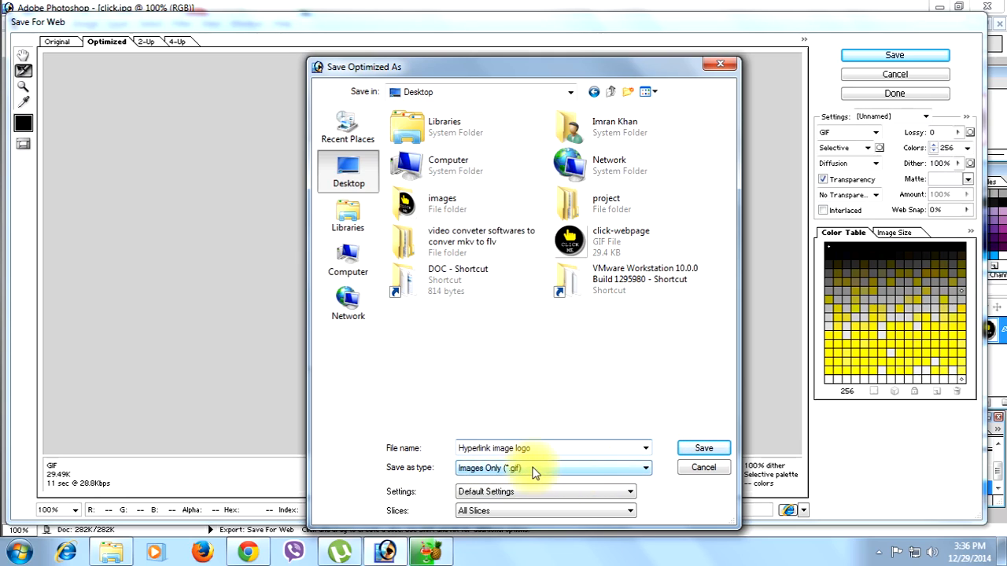
pyautogui.click(565, 470)
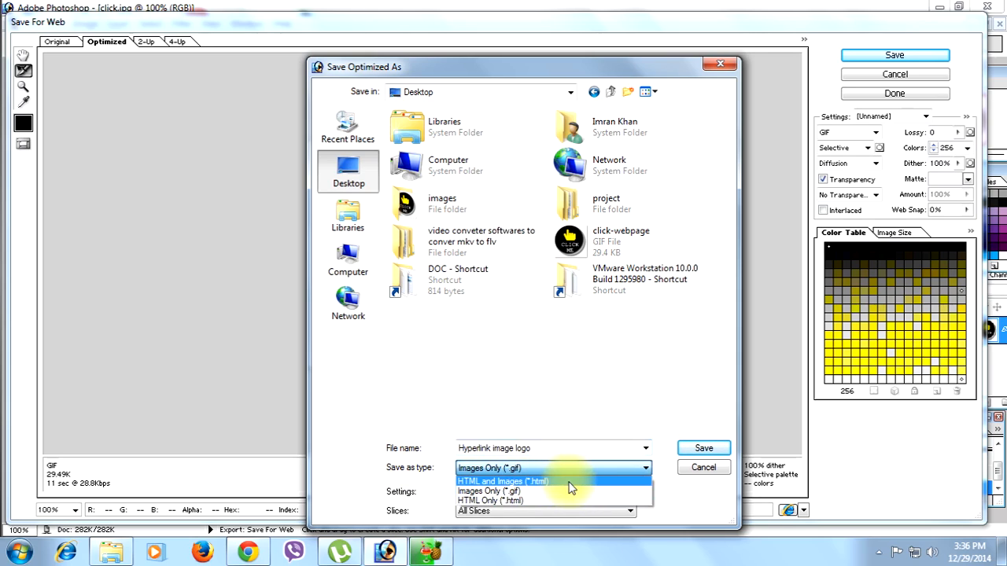
pyautogui.click(569, 483)
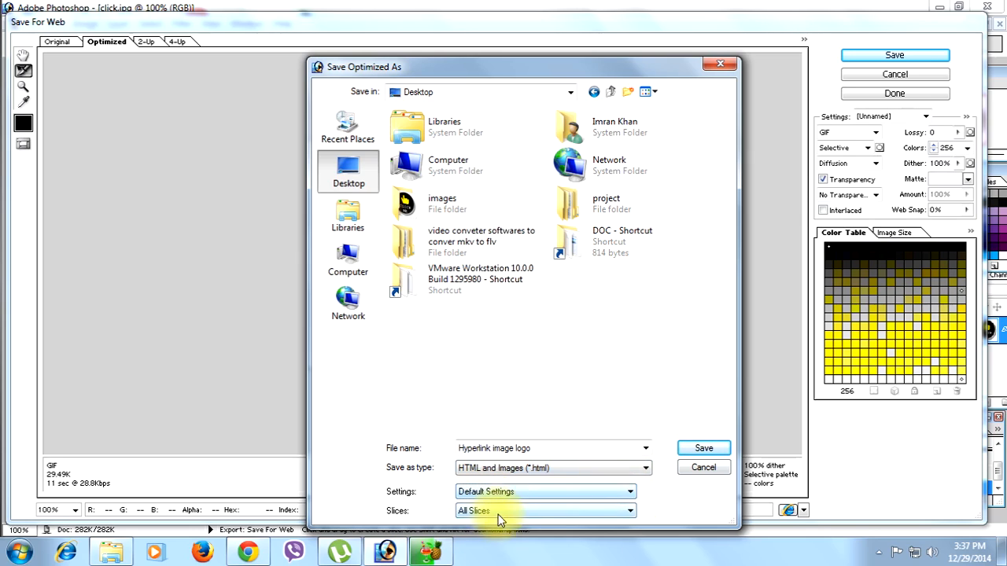
pyautogui.click(722, 454)
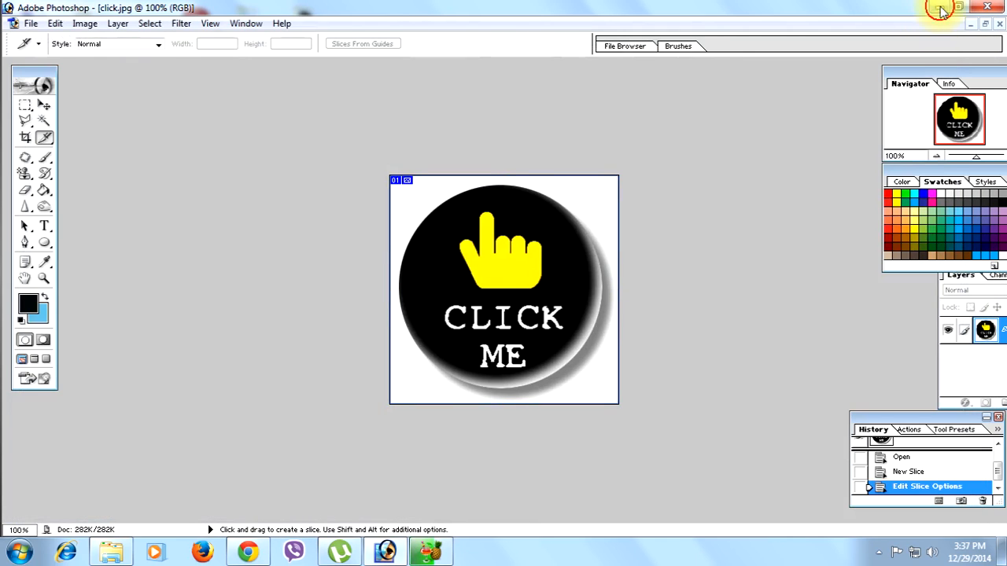
# Switch to the desktop, move the exported Hyperlink-image-logo page to an empty area, and open it in Chrome
pyautogui.click(940, 8)
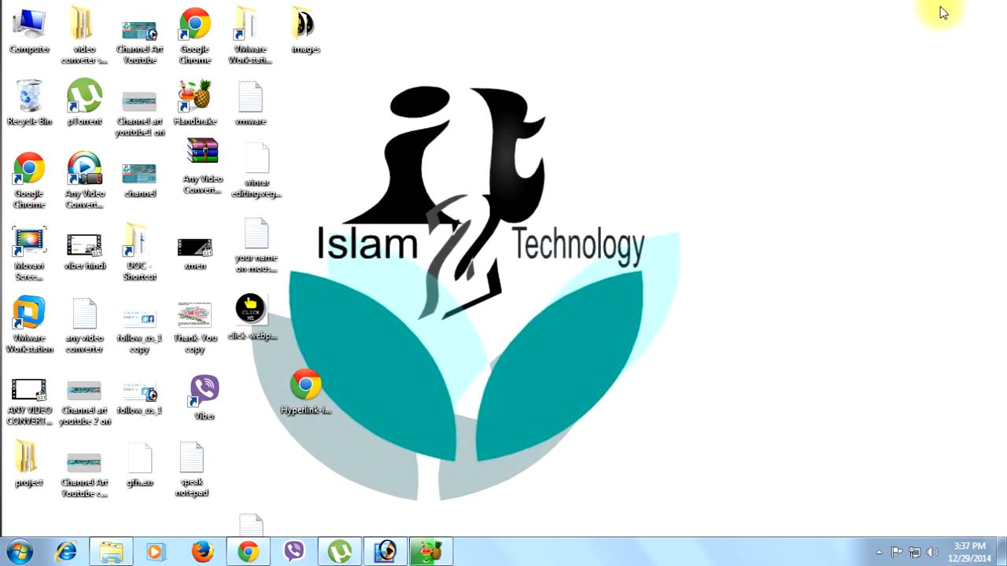
pyautogui.moveTo(366, 374); pyautogui.dragTo(723, 175)
pyautogui.click(879, 229)
pyautogui.click(716, 189)
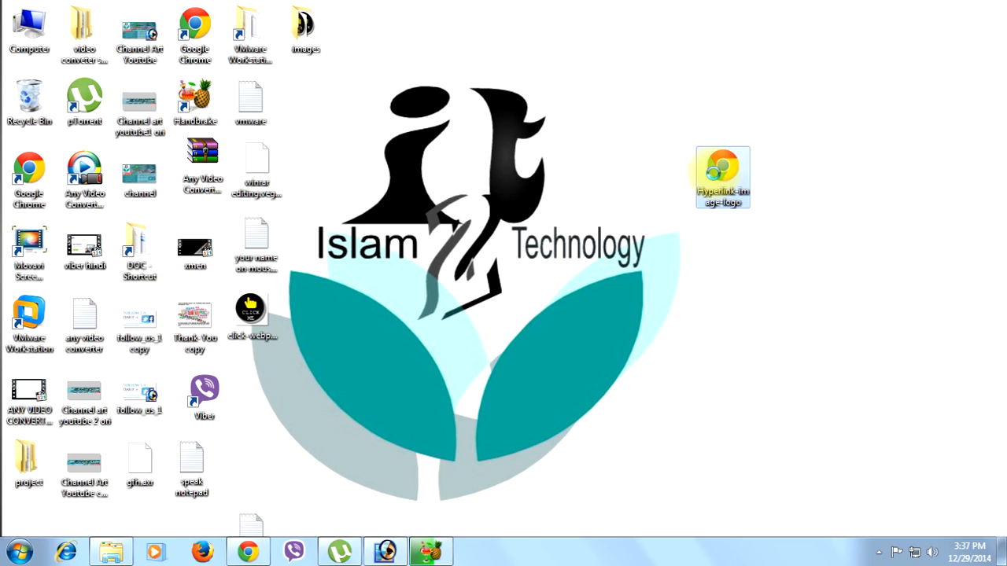
pyautogui.rightClick(717, 179)
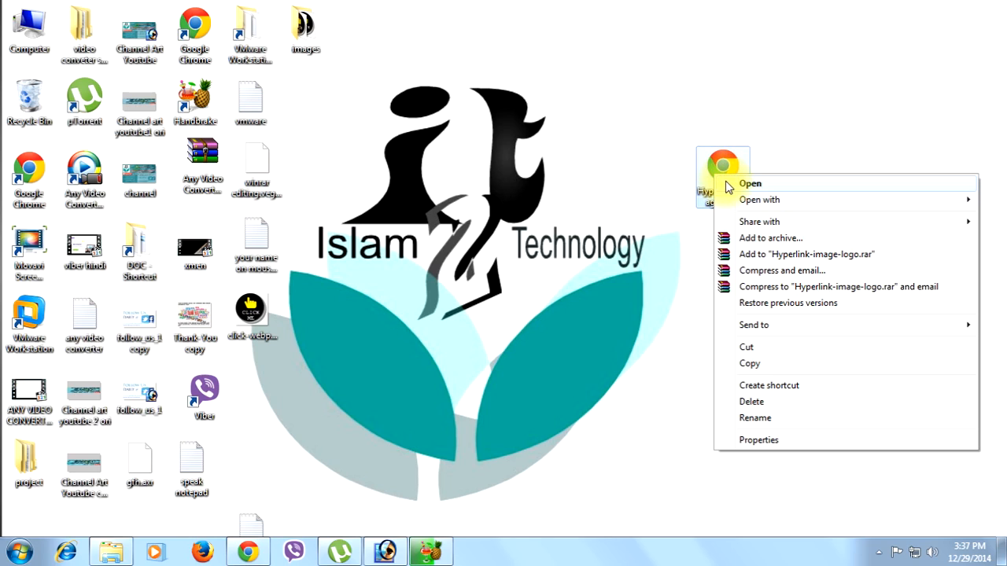
pyautogui.click(728, 188)
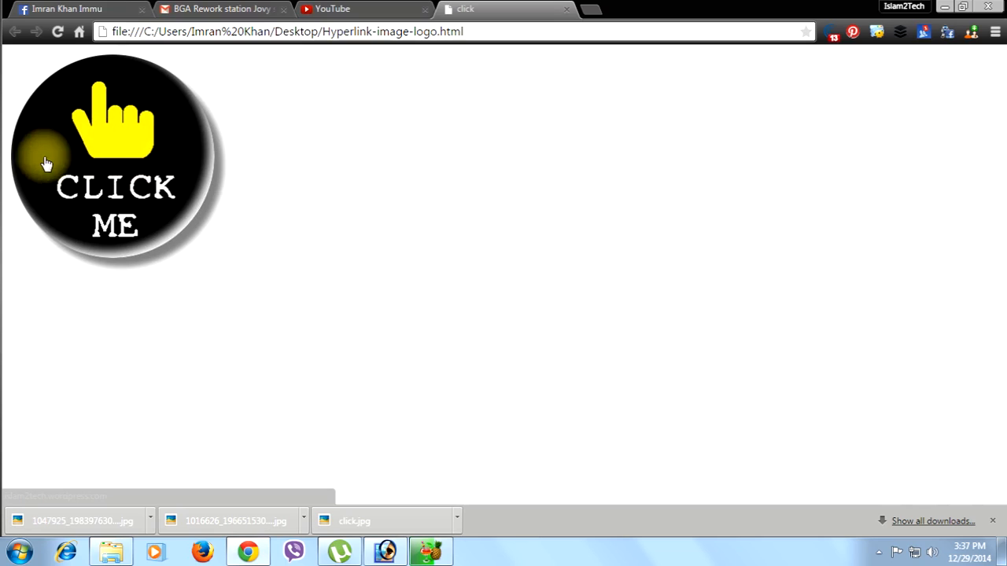
# Test the CLICK ME image's hyperlink by following it and look through the blog page it opens
pyautogui.click(73, 166)
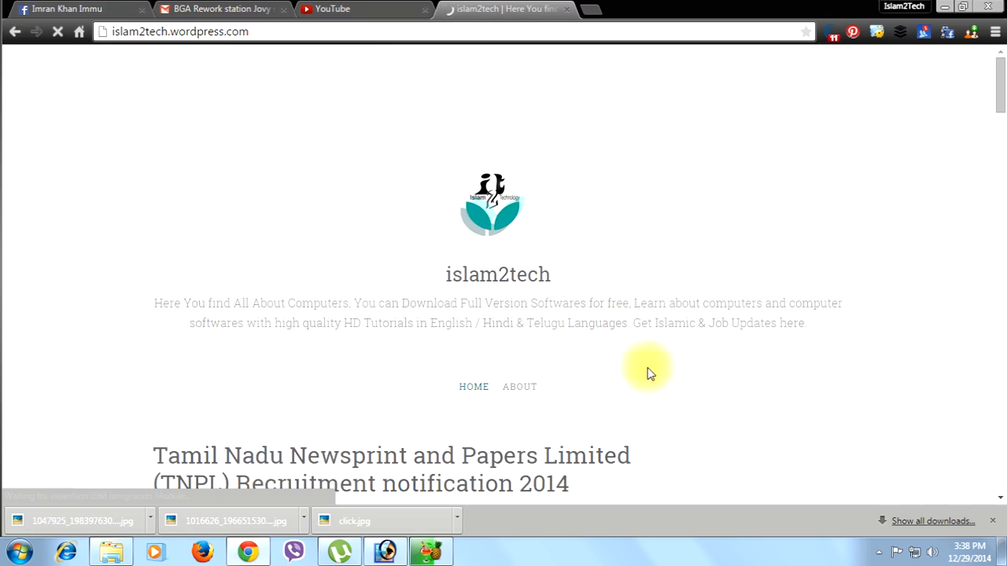
pyautogui.scroll(-7, 411, 173)
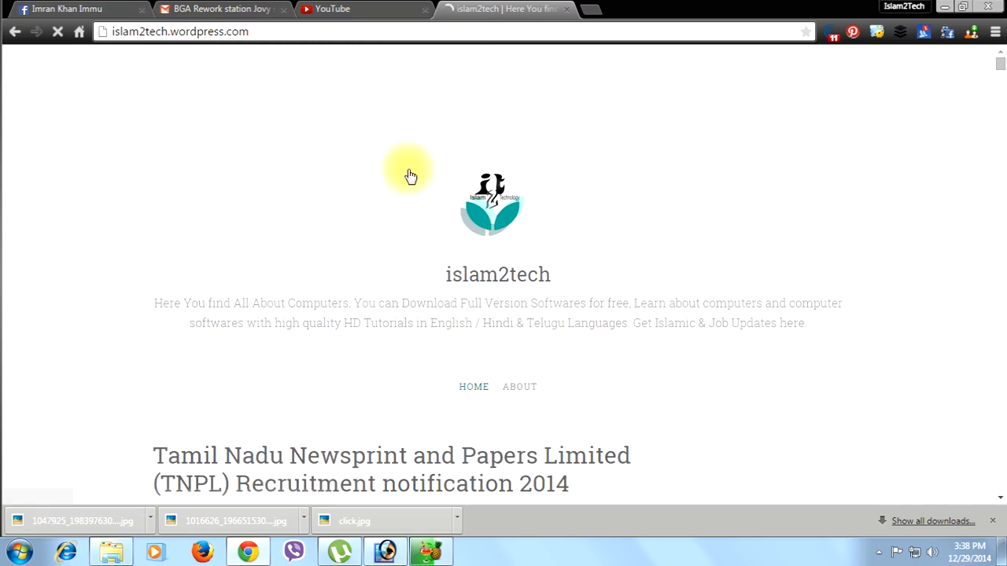
pyautogui.scroll(-10, 627, 163)
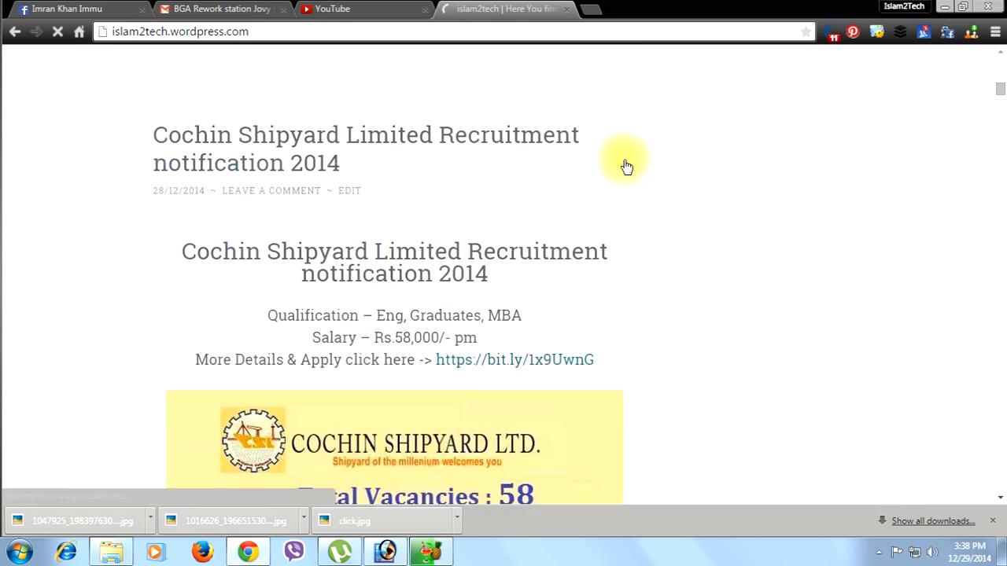
pyautogui.scroll(15, 627, 163)
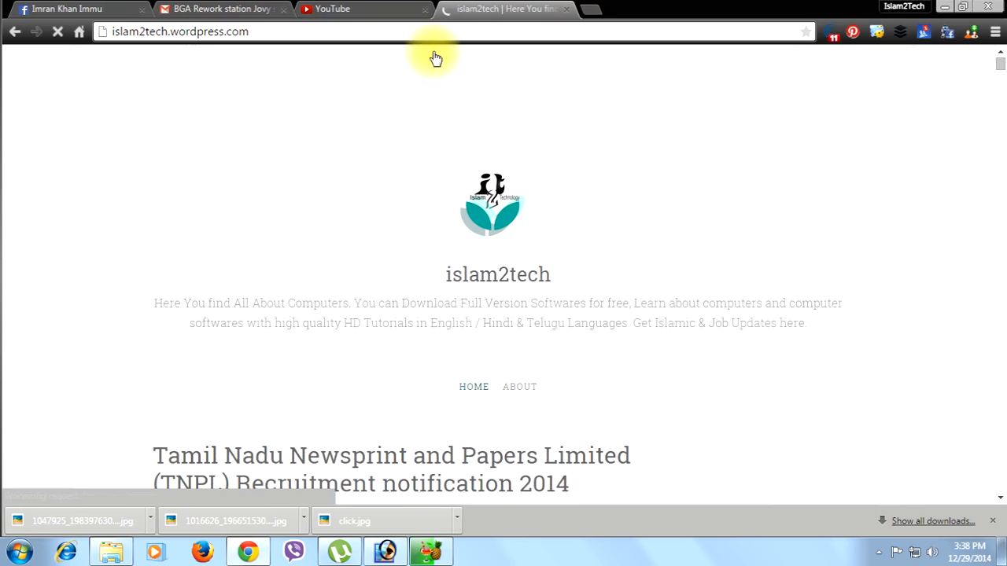
# Highlight the opened page's web address to check the link's destination, and dismiss the browser's downloads bar
pyautogui.click(247, 32)
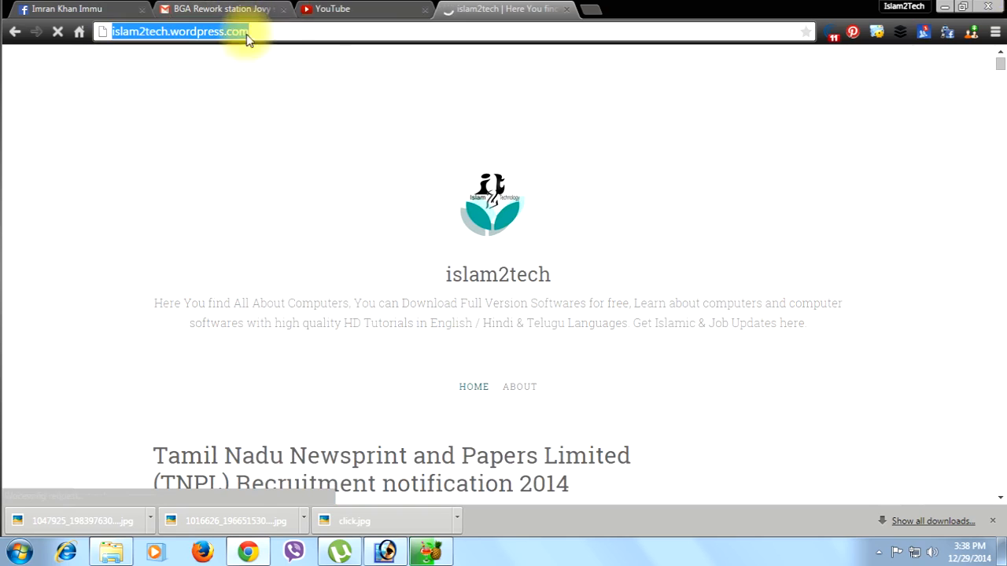
pyautogui.click(251, 33)
pyautogui.moveTo(252, 33); pyautogui.dragTo(108, 31)
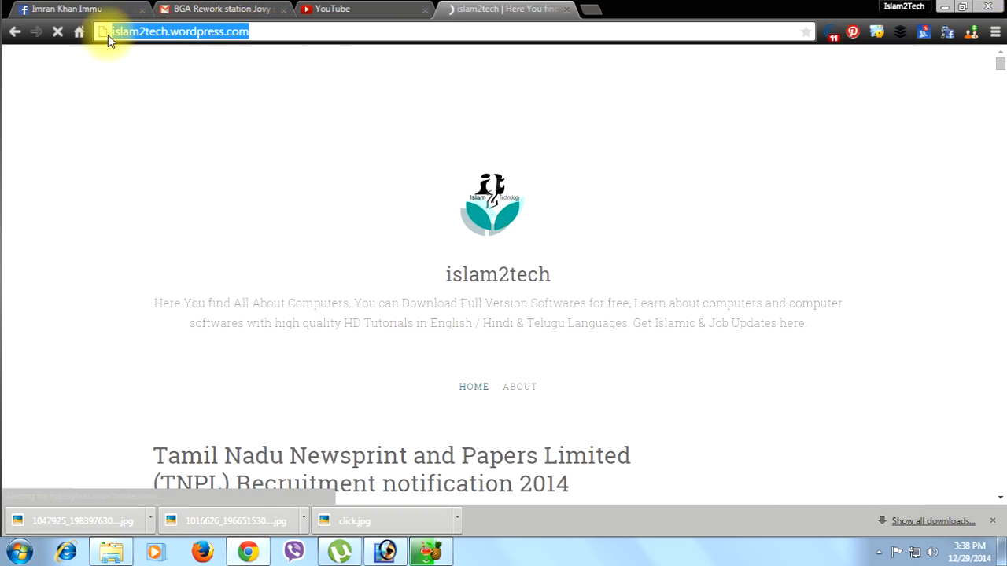
pyautogui.click(283, 33)
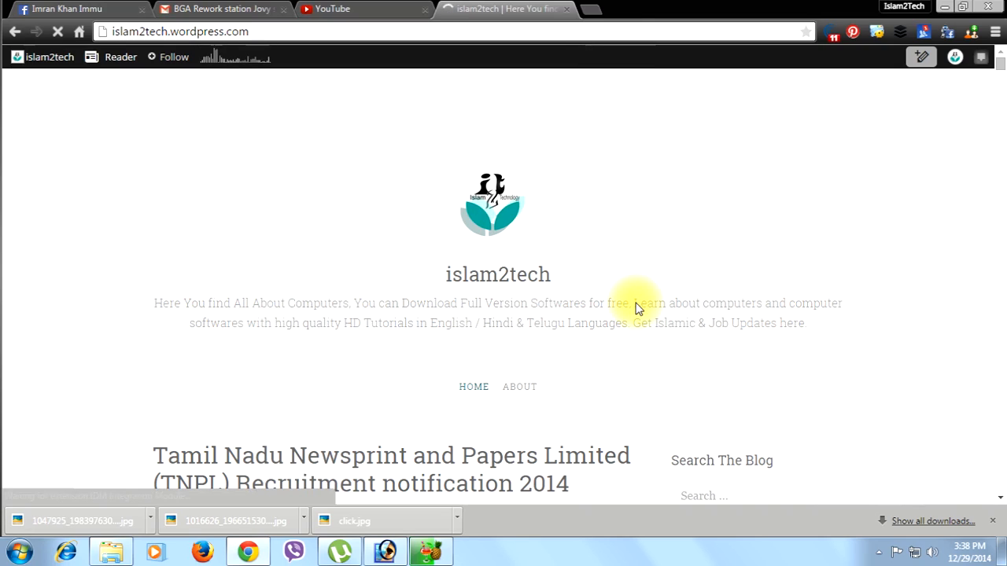
pyautogui.click(996, 519)
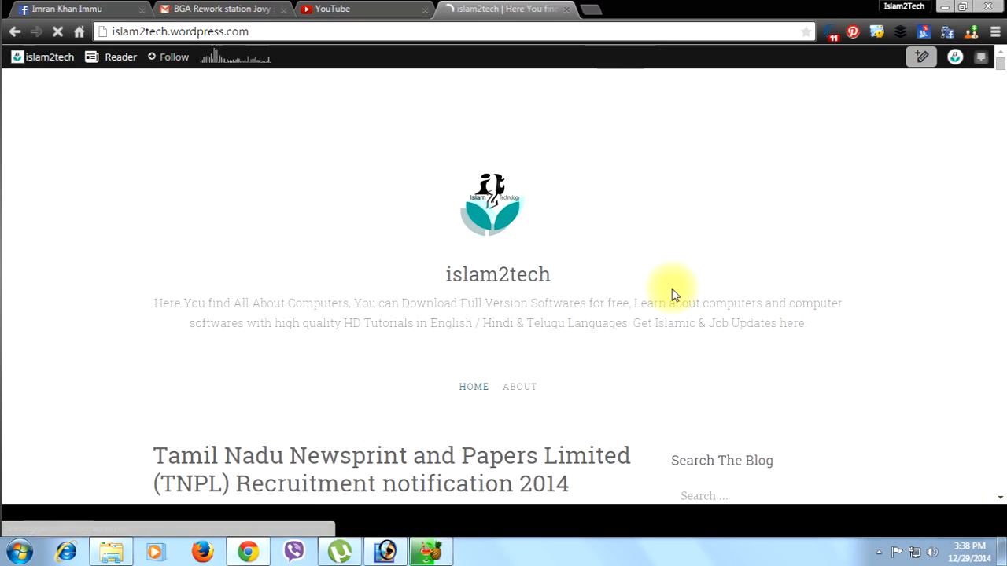